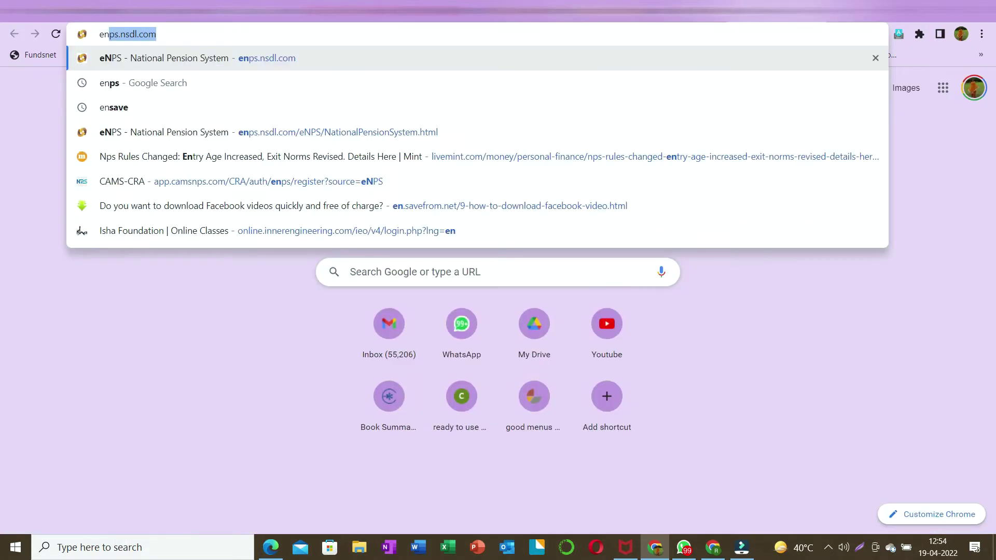
# Reload the eNPS home page and choose National Pension System > Get Same Day NAV (Register for D-Remit), then Continue.
pyautogui.press('Return')
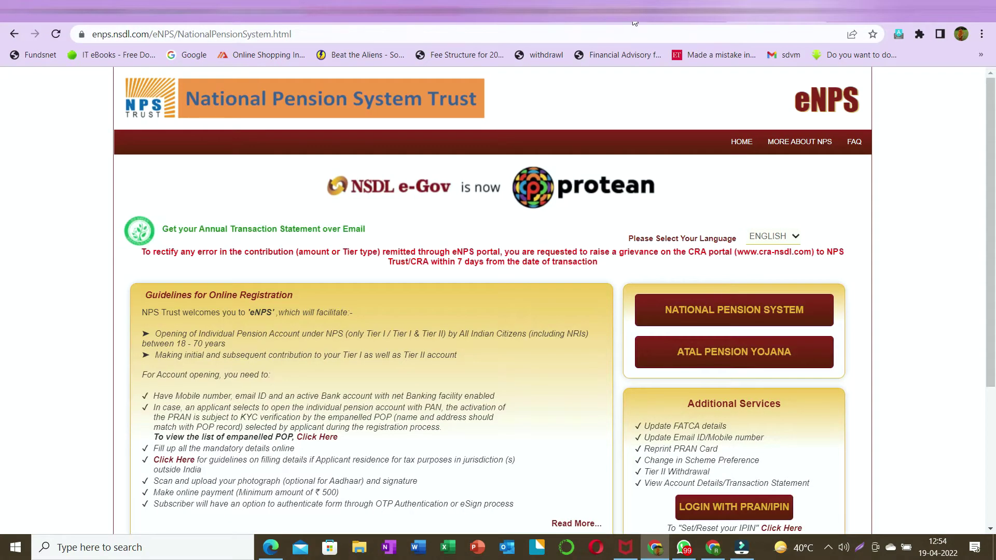
pyautogui.scroll(-1, 726, 233)
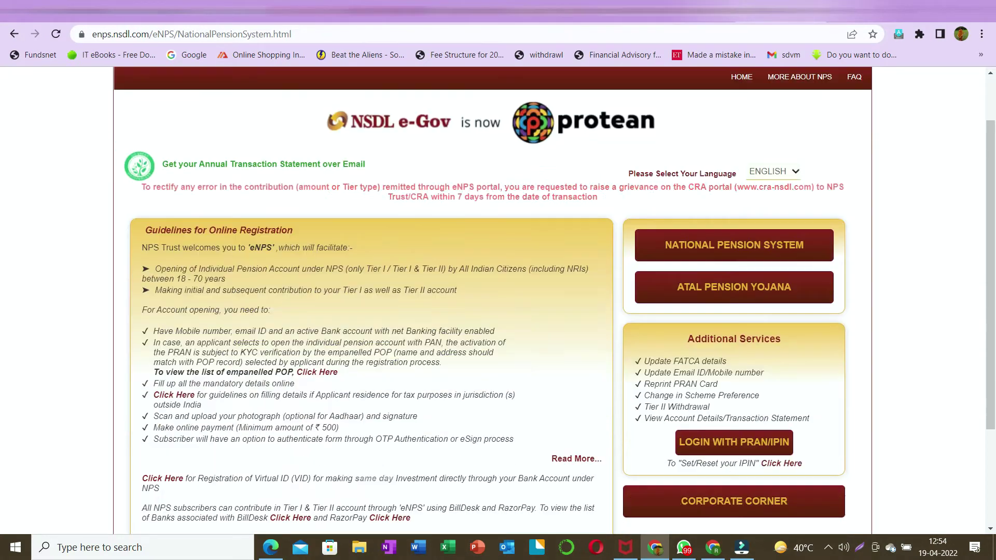
pyautogui.click(732, 244)
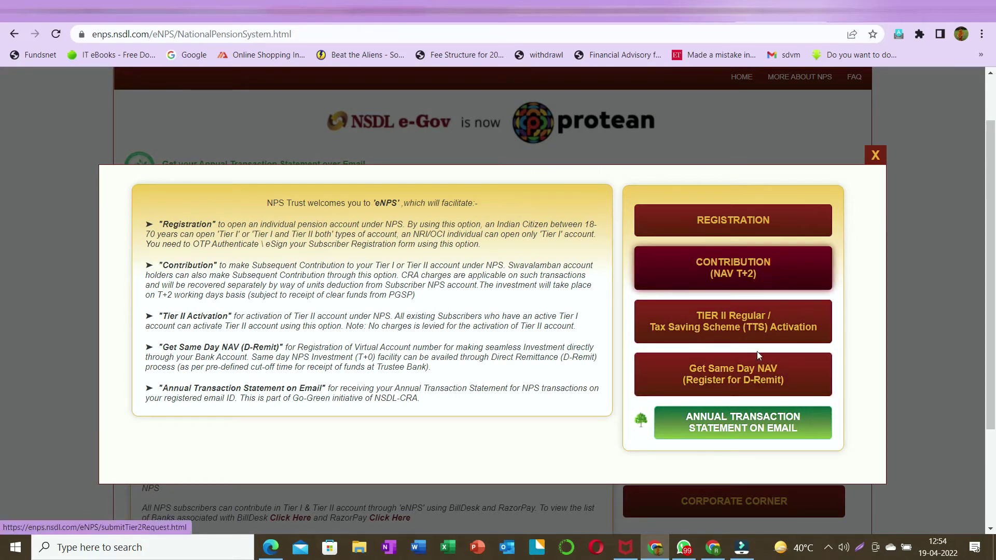
pyautogui.click(752, 390)
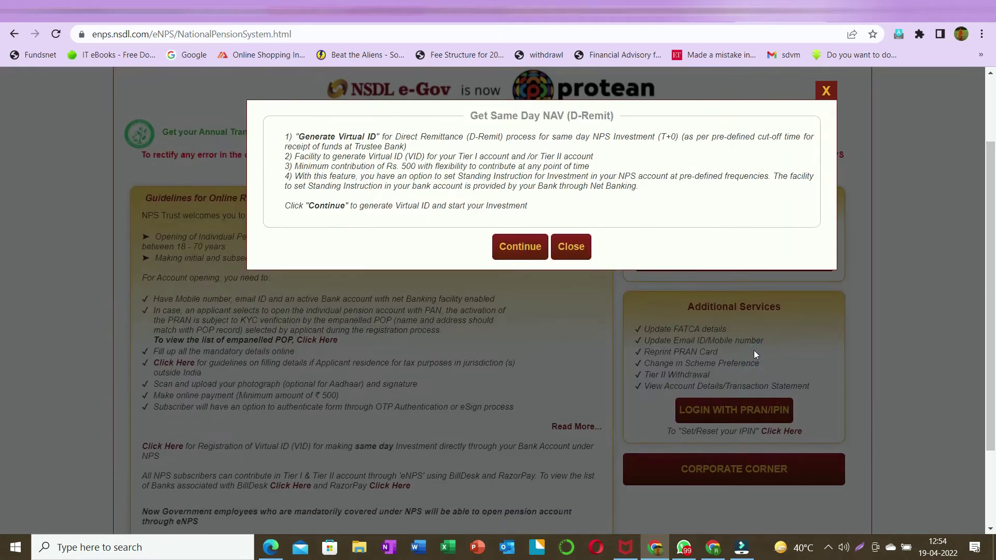
pyautogui.click(517, 246)
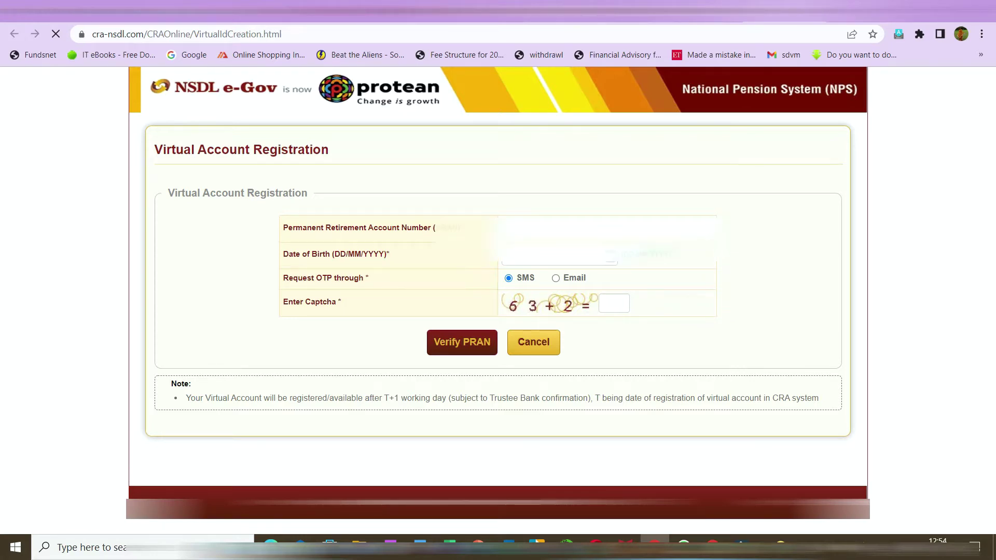
# Enter the captcha total and verify the PRAN.
pyautogui.click(605, 307)
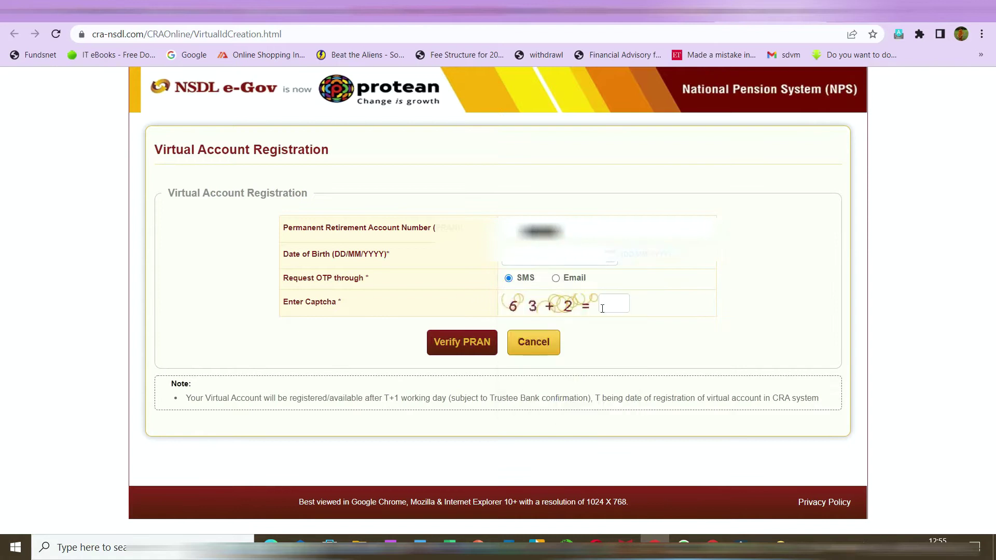
pyautogui.write('65')
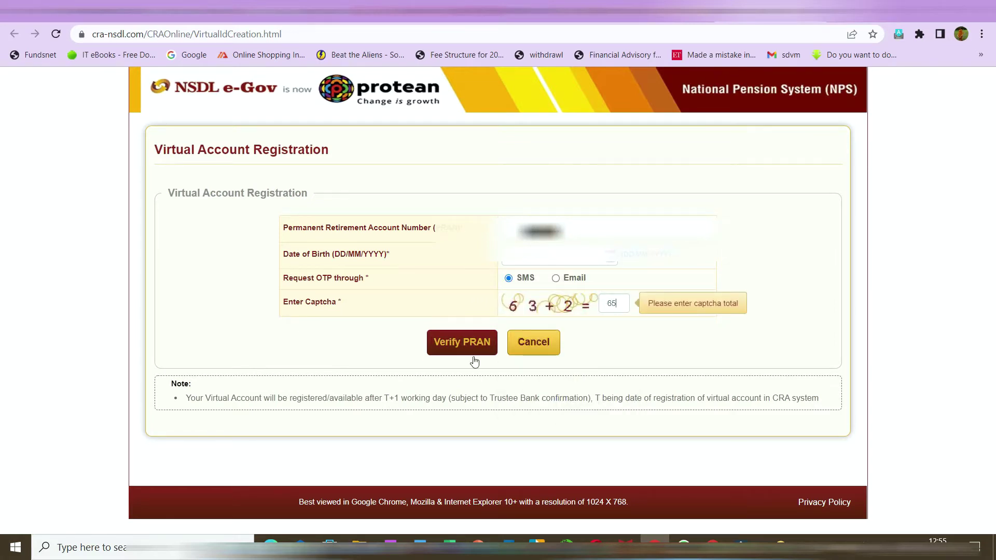
pyautogui.click(466, 345)
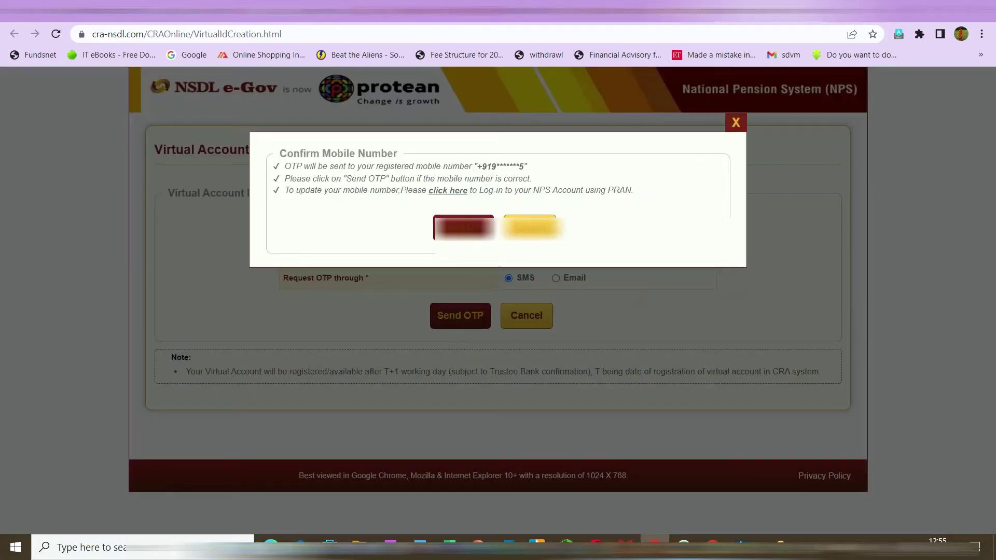
# Send the OTP to the registered mobile, enter the received code and submit it.
pyautogui.click(463, 227)
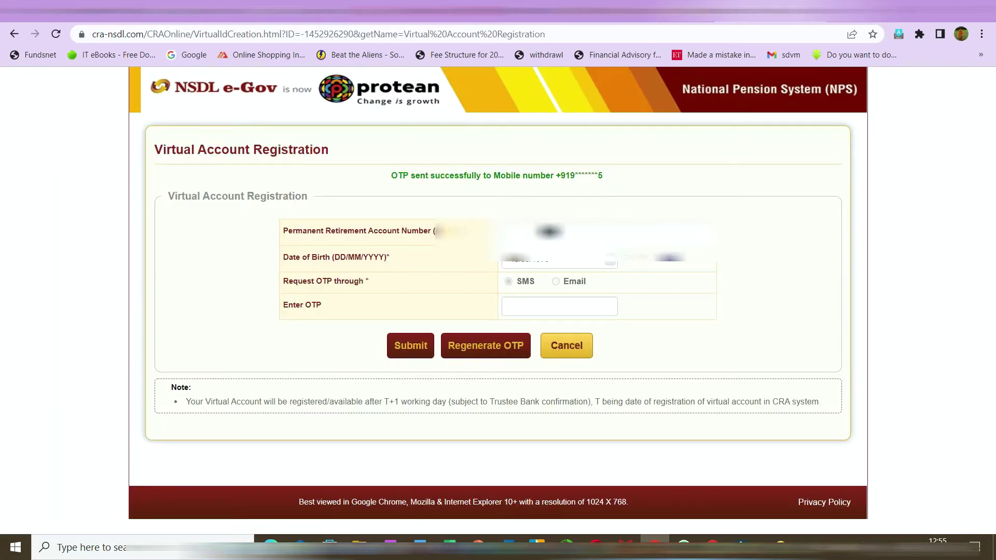
pyautogui.moveTo(540, 302)
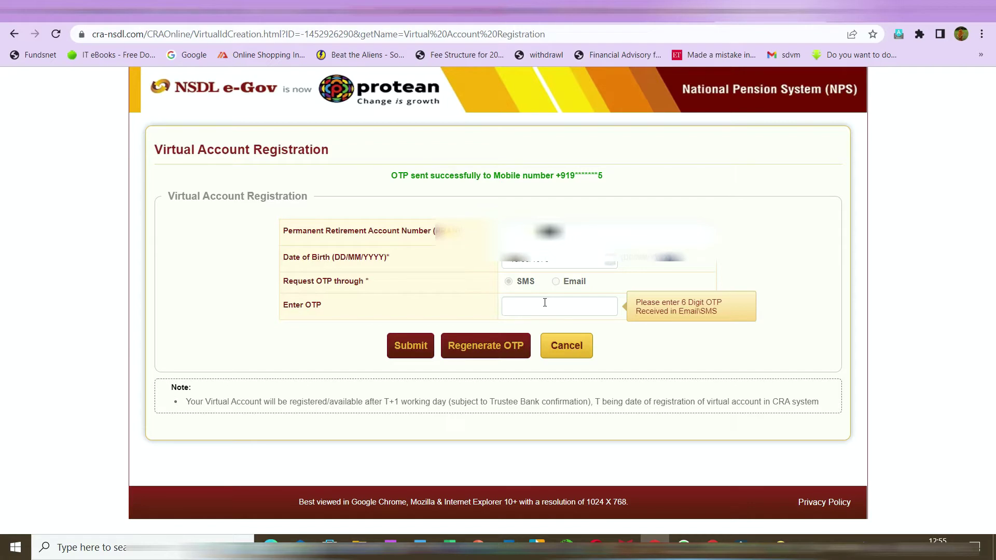
pyautogui.write('1')
pyautogui.click(399, 344)
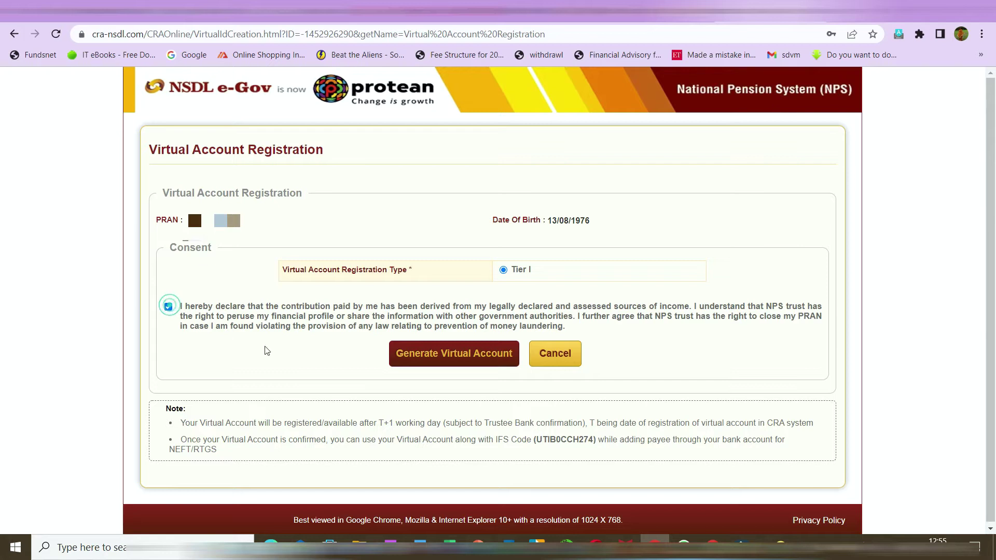
# Accept the source-of-funds declaration and generate the Tier I virtual account.
pyautogui.click(168, 306)
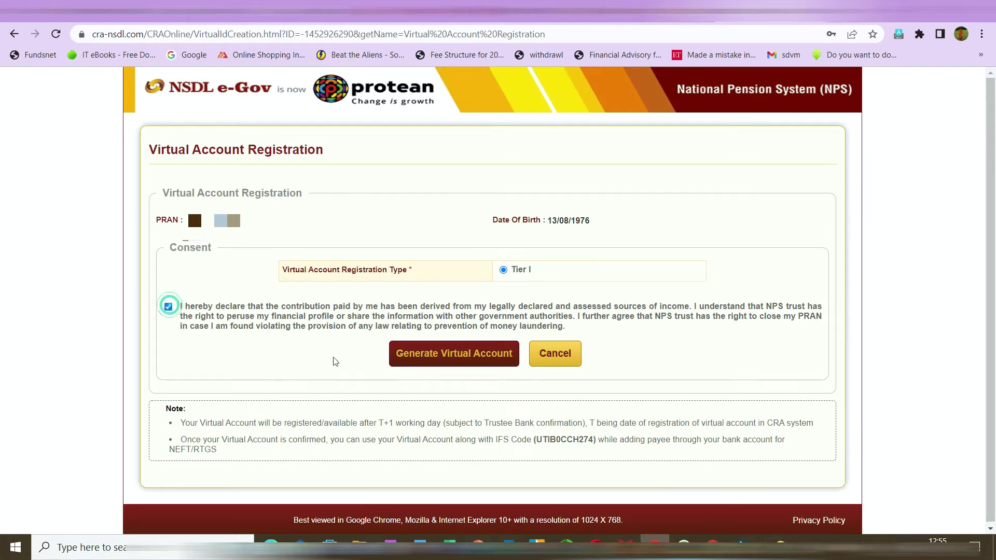
pyautogui.click(449, 362)
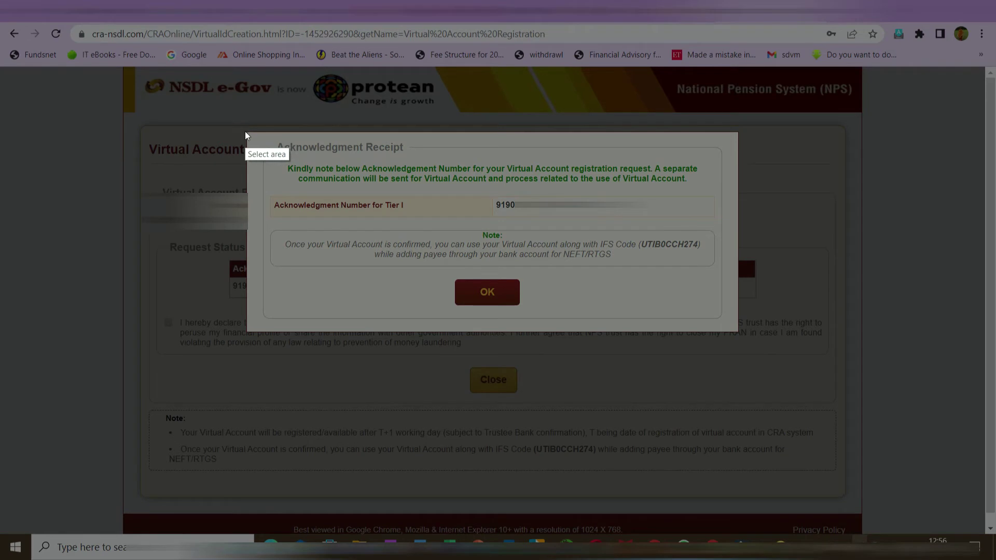
# Save a Lightshot capture of the receipt to the Desktop as 'Virtual id PRAN', dismiss it, and move to Gmail.
pyautogui.moveTo(244, 131); pyautogui.dragTo(740, 333)
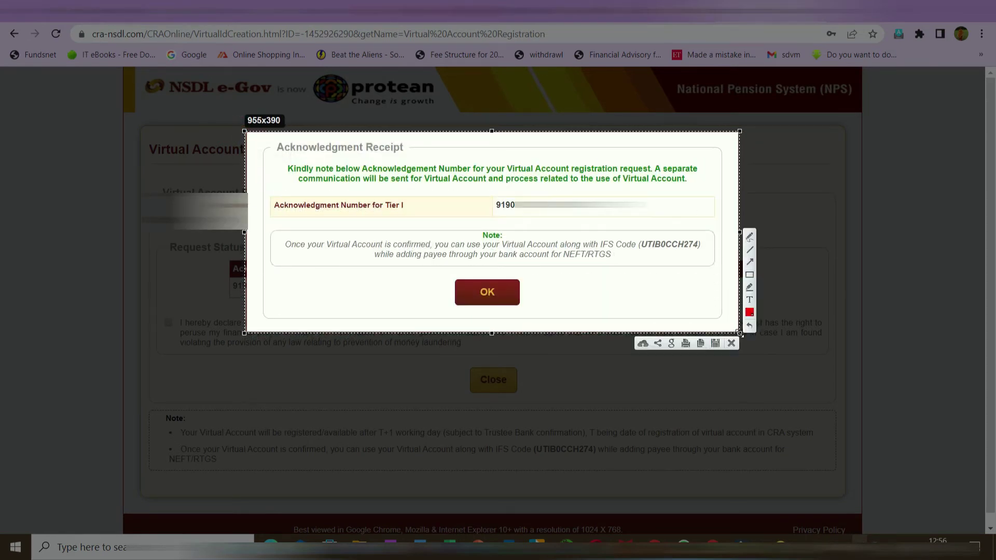
pyautogui.click(713, 345)
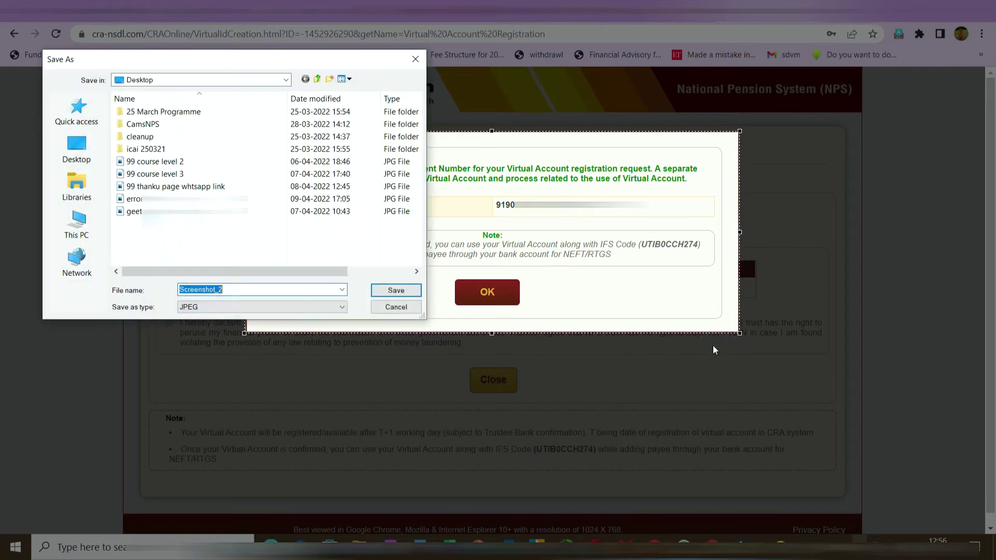
pyautogui.click(95, 143)
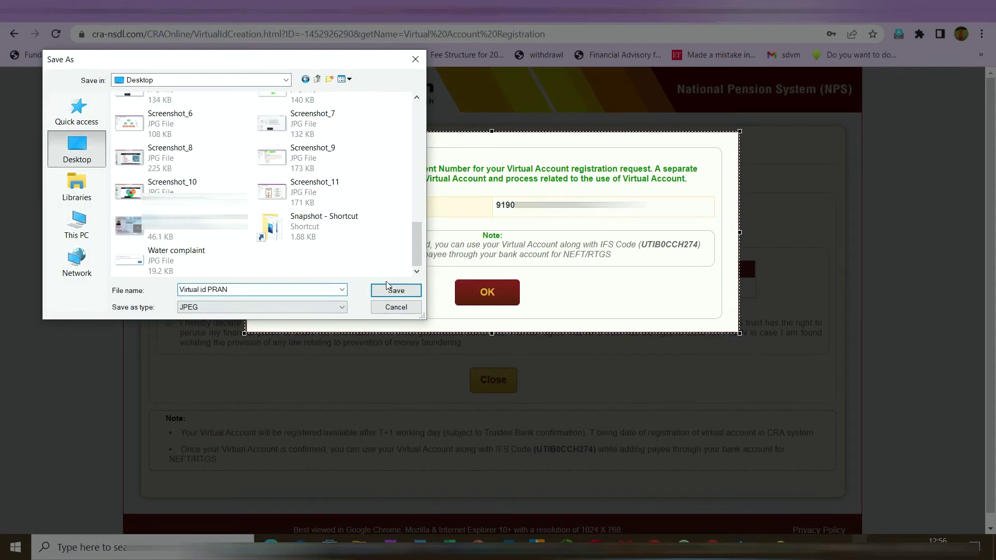
pyautogui.click(396, 289)
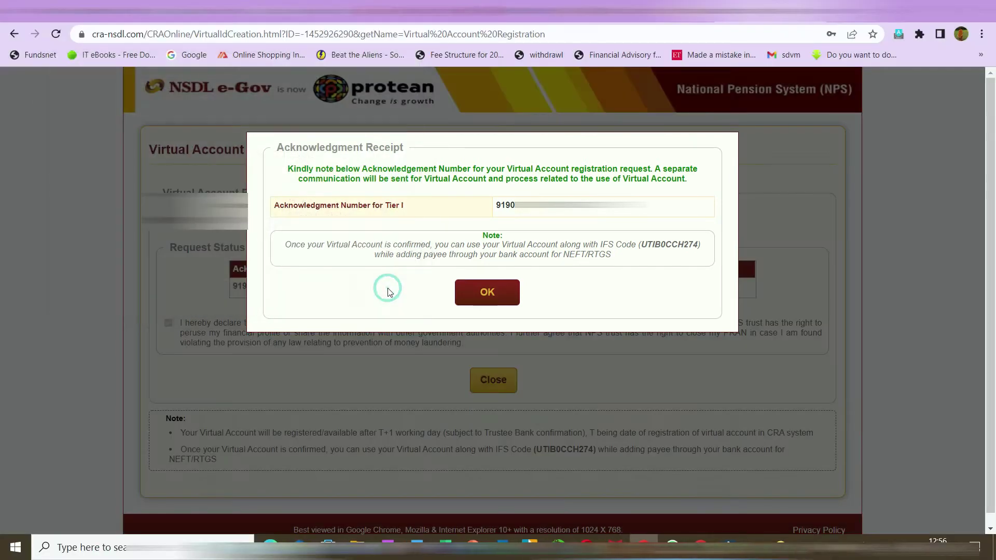
pyautogui.click(481, 294)
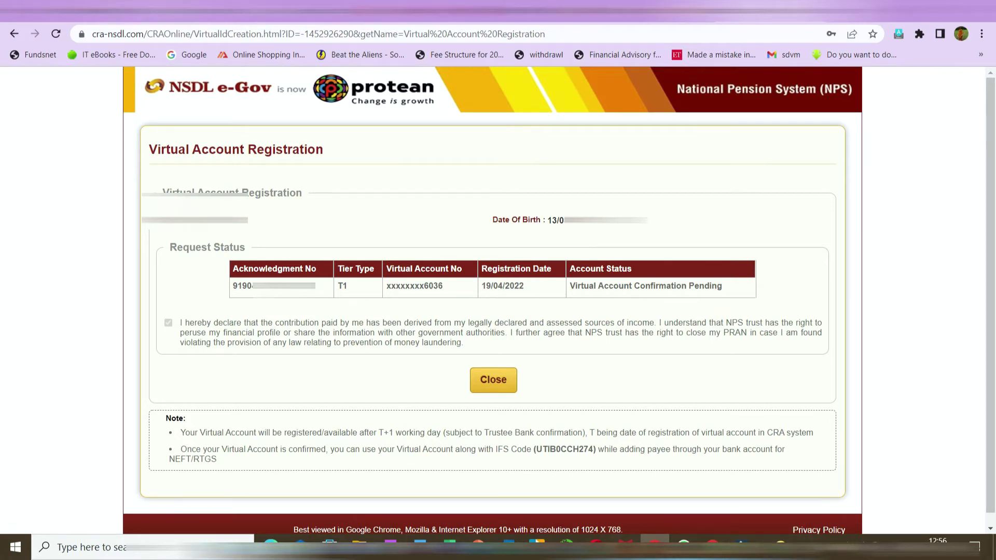
pyautogui.hotkey('ctrl', 'Tab')
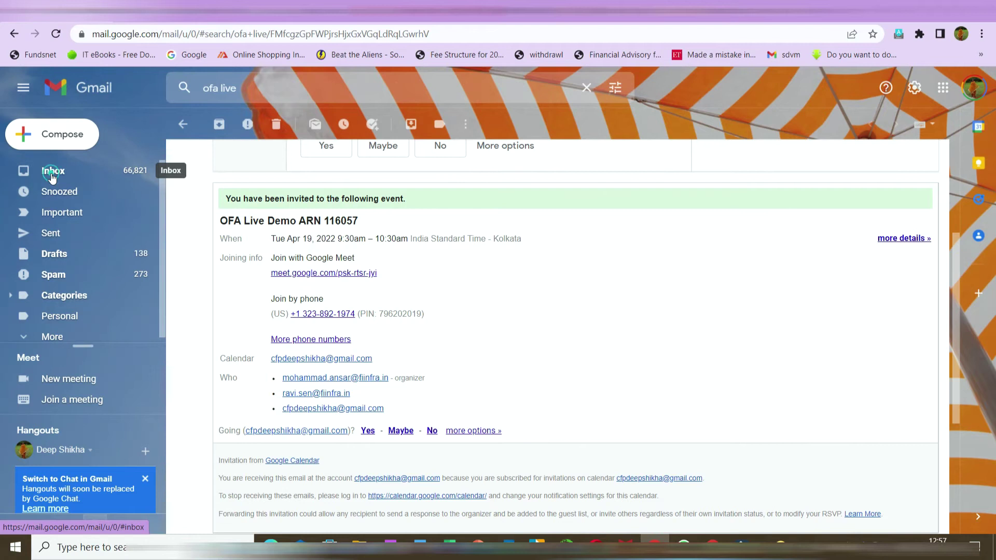
# Open the cra_NewReg 'Virtual Account acceptance request for PRAN' email from the inbox.
pyautogui.click(52, 171)
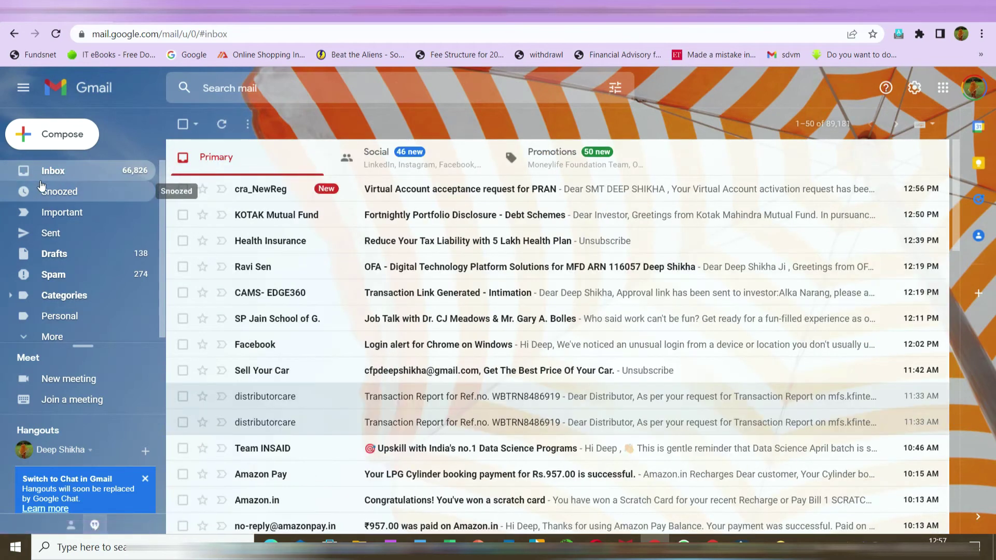
pyautogui.click(448, 194)
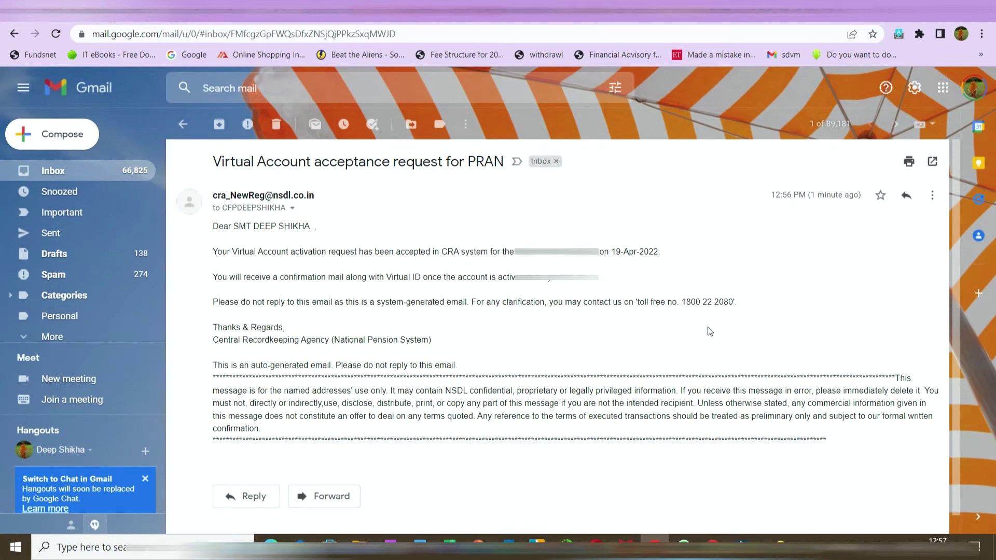
# Load enps.nsdl.com and open National Pension System > Get Same Day NAV (D-Remit) registration.
pyautogui.hotkey('ctrl', 'Tab')
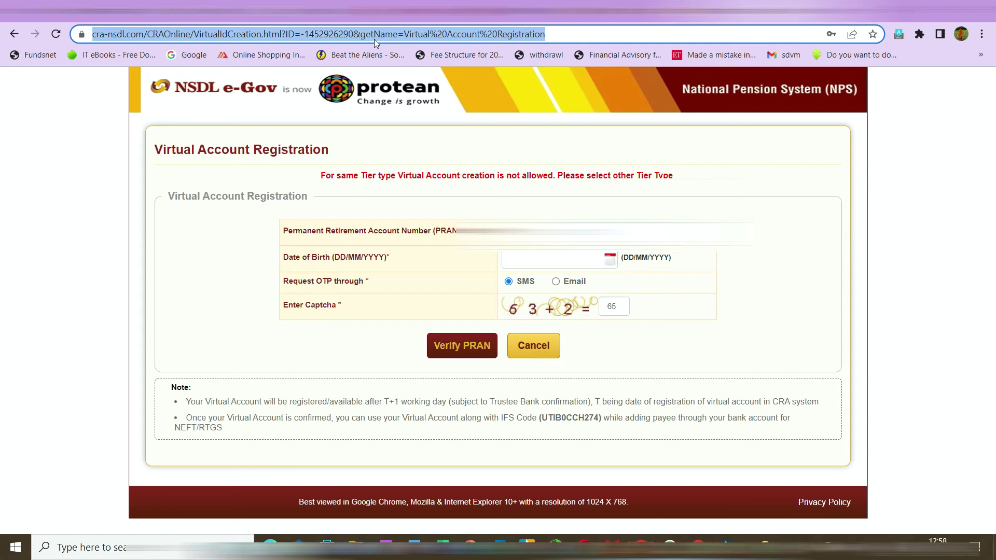
pyautogui.click(375, 37)
pyautogui.write('en')
pyautogui.press('Return')
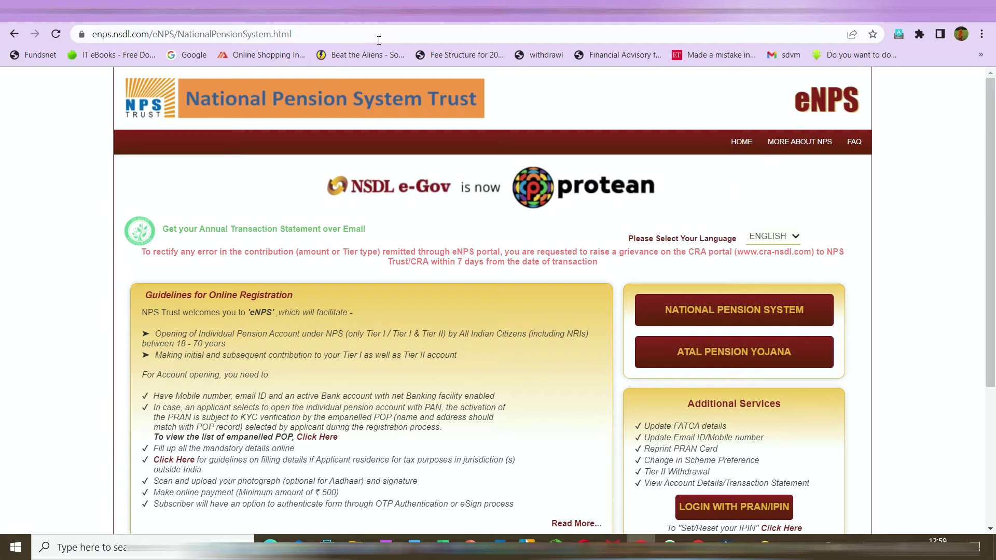
pyautogui.click(783, 311)
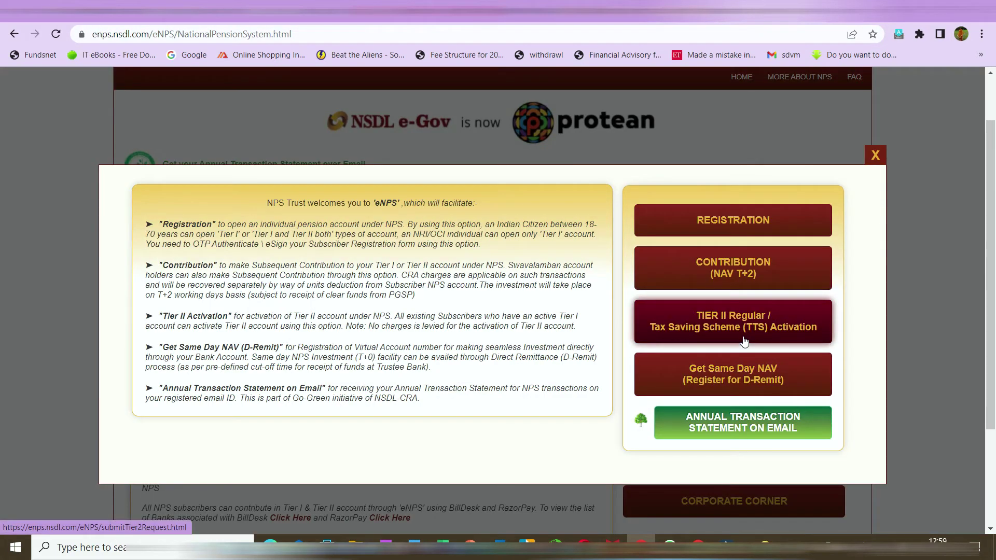
pyautogui.click(746, 375)
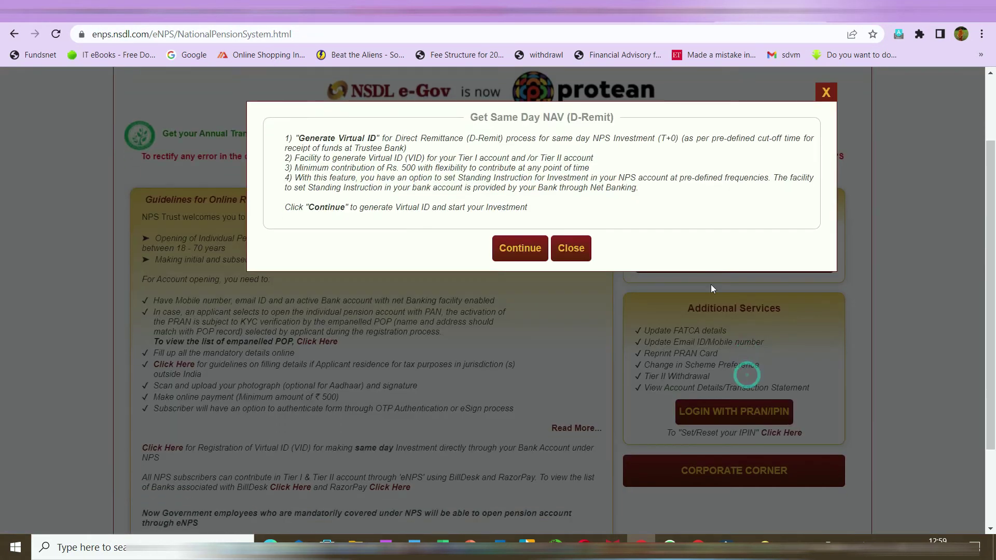
pyautogui.click(516, 247)
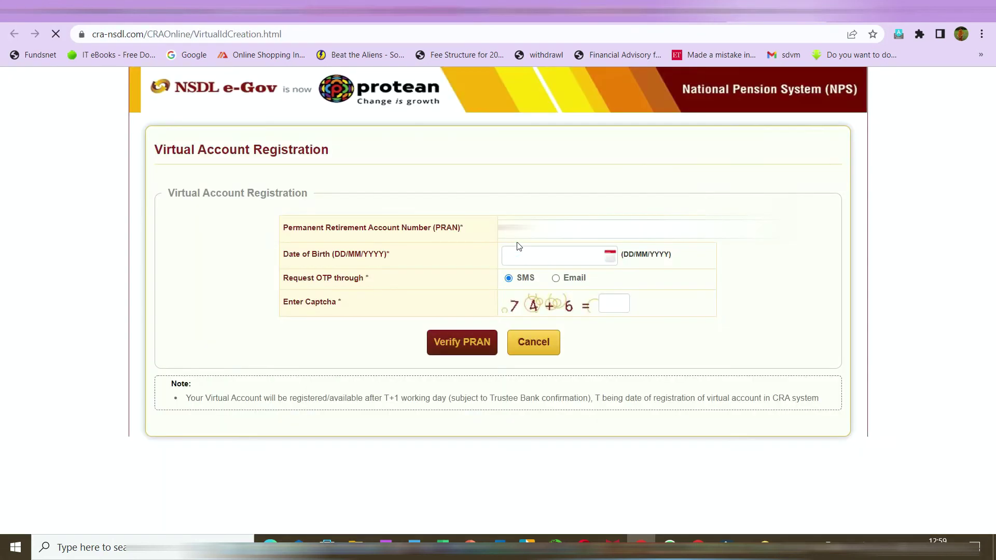
# Enter the date of birth and captcha, verify the PRAN, then submit the mobile OTP.
pyautogui.click(526, 254)
pyautogui.write('13/08/1976')
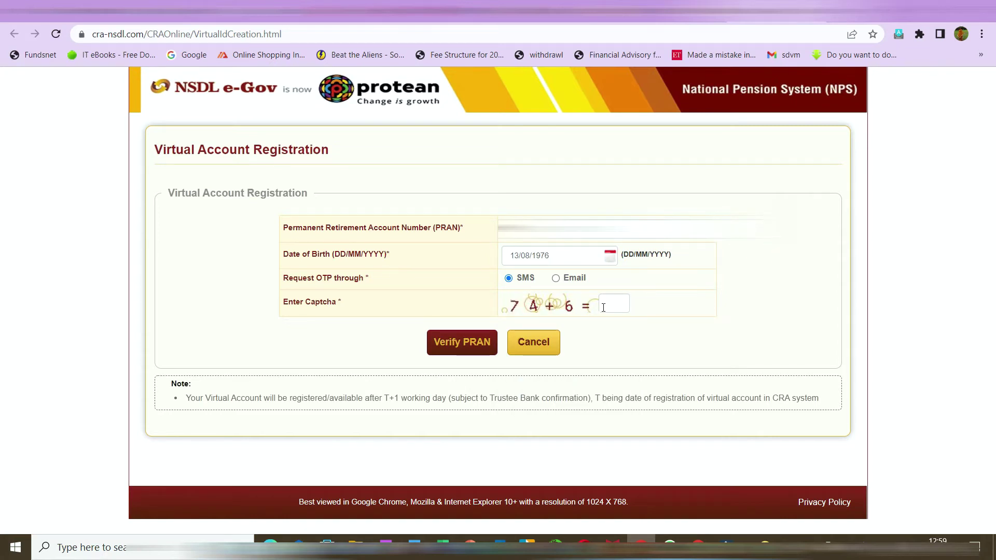
pyautogui.click(605, 306)
pyautogui.write('80')
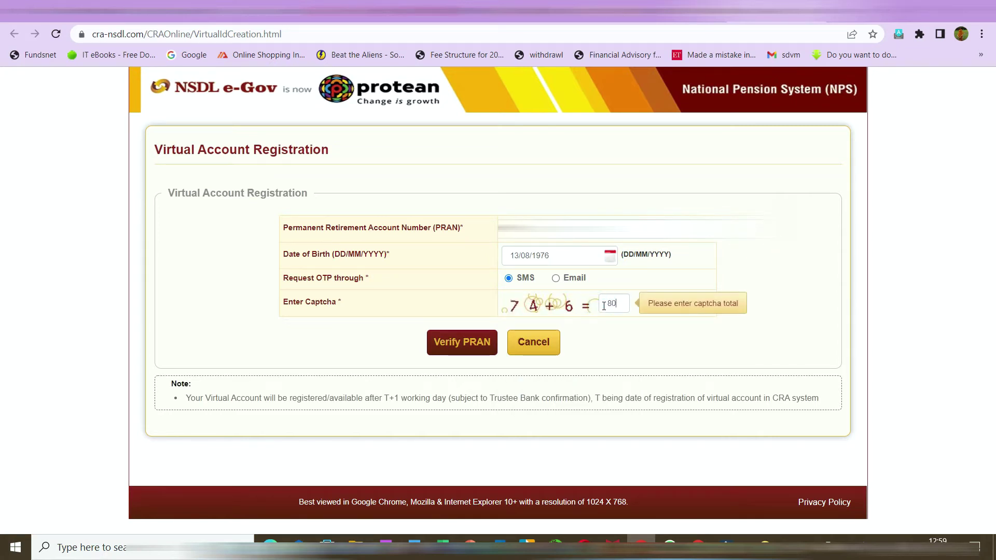
pyautogui.click(471, 339)
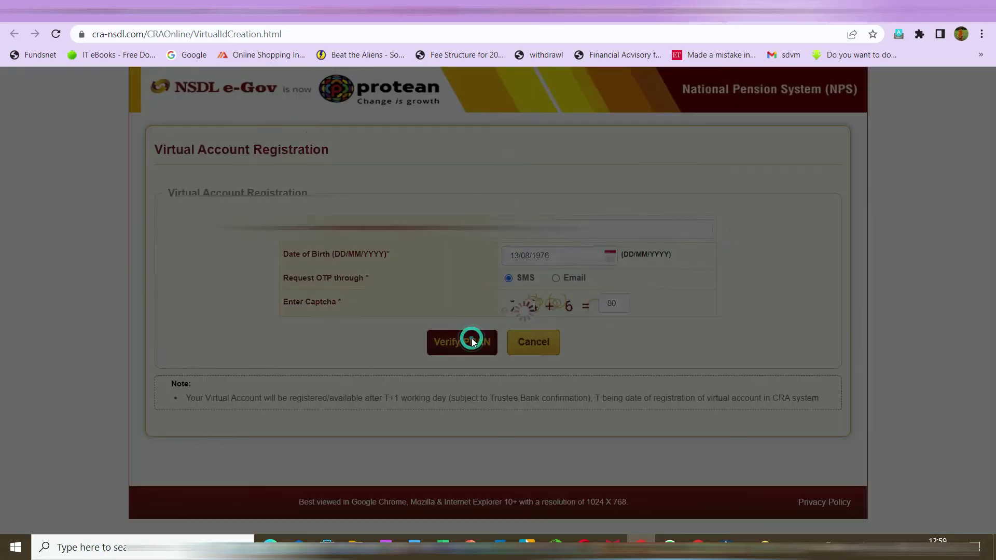
pyautogui.click(498, 247)
pyautogui.write('••')
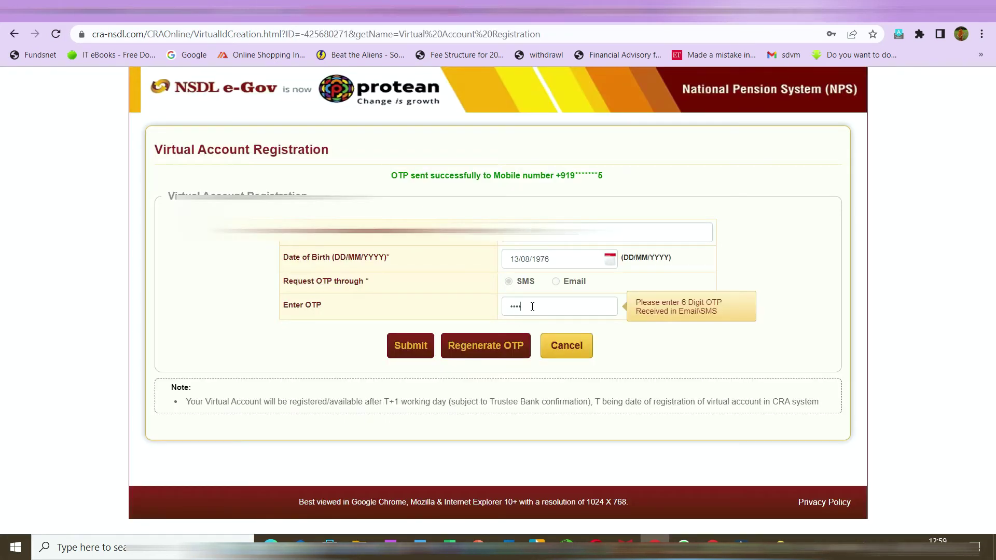
pyautogui.click(407, 344)
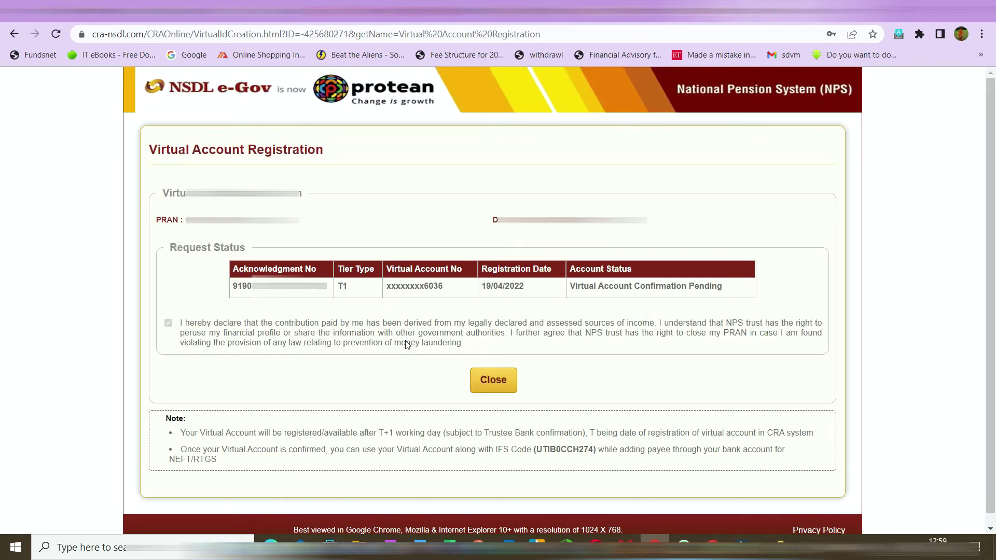
# Point out the Confirmation Pending account status, close the status page and reload the eNPS home page.
pyautogui.moveTo(569, 288); pyautogui.dragTo(622, 293)
pyautogui.click(621, 293)
pyautogui.moveTo(570, 286); pyautogui.dragTo(573, 286)
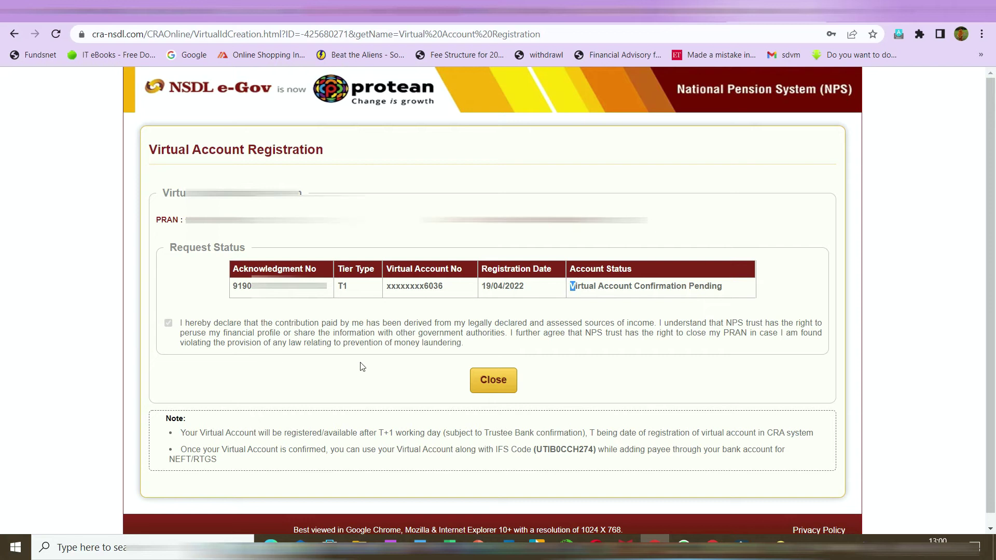
pyautogui.click(494, 387)
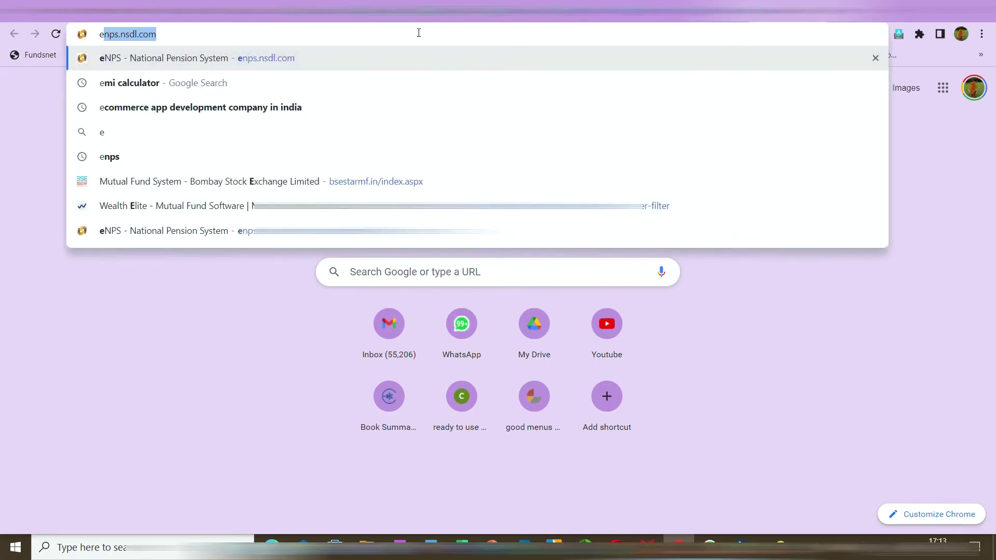
pyautogui.press('Return')
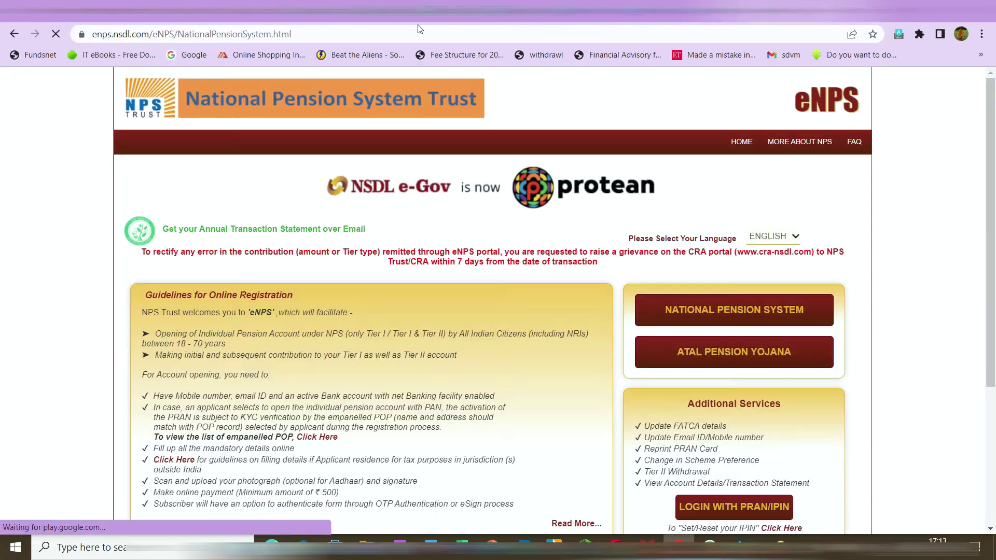
# Reopen National Pension System > Get Same Day NAV registration and view the T1 request status.
pyautogui.click(716, 324)
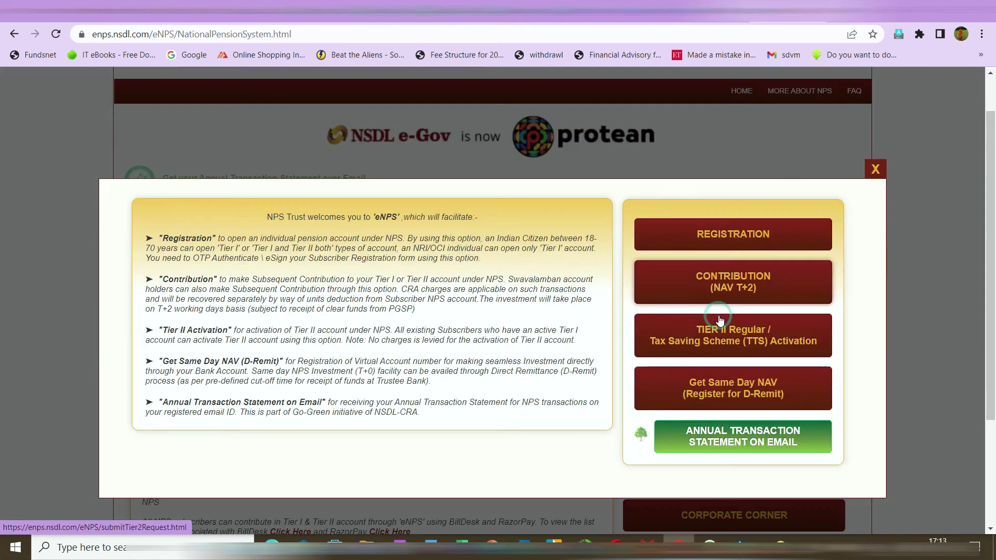
pyautogui.click(734, 384)
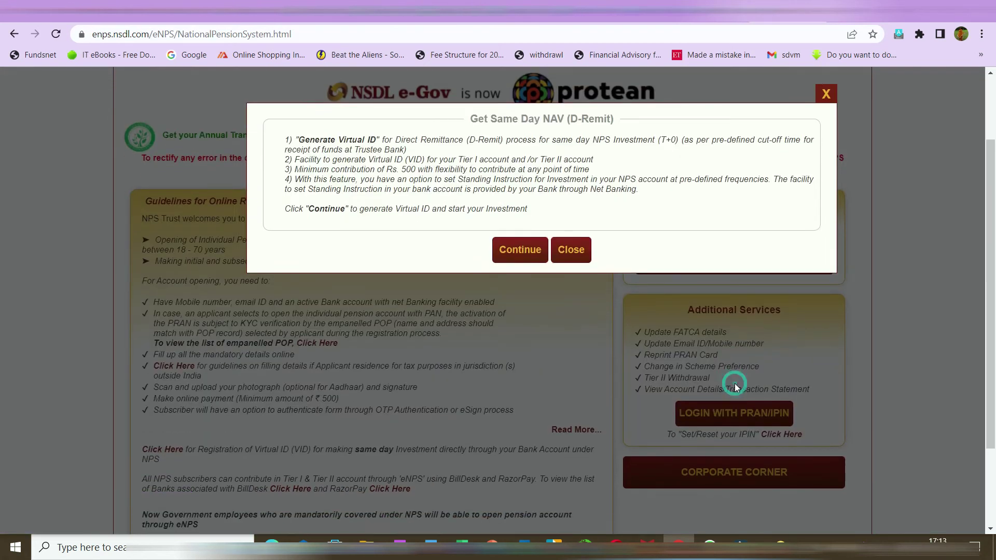
pyautogui.click(516, 252)
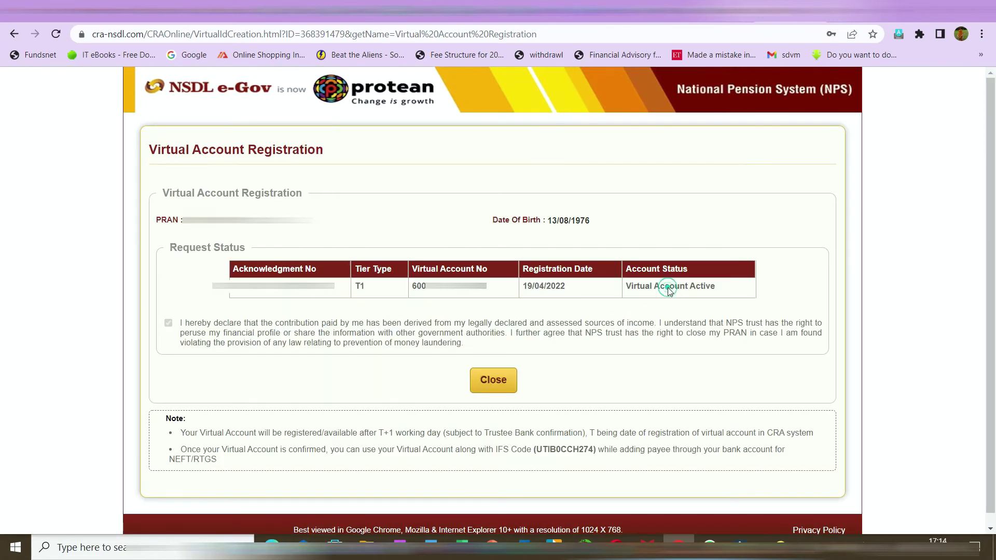
pyautogui.click(667, 289)
pyautogui.click(667, 288)
pyautogui.moveTo(184, 433); pyautogui.dragTo(807, 437)
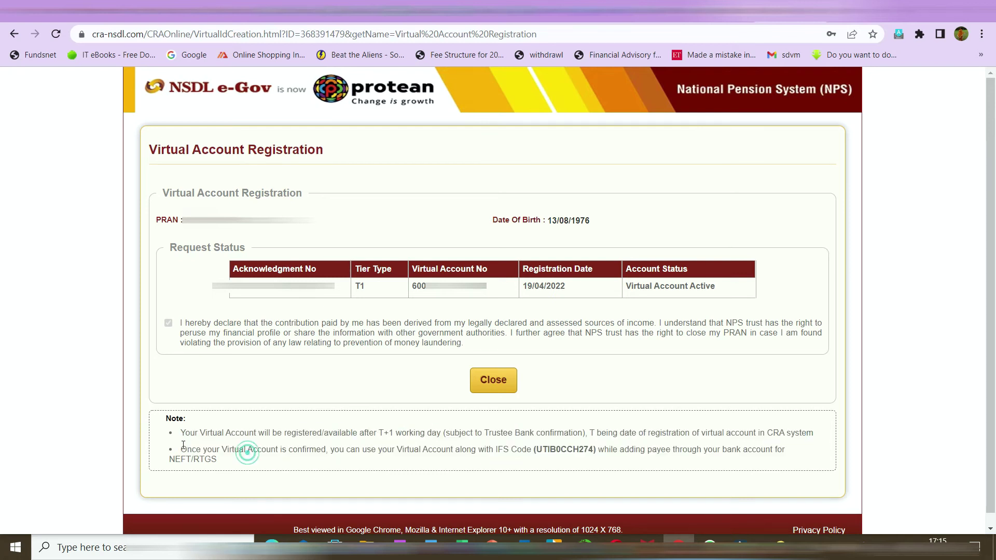
pyautogui.moveTo(185, 434); pyautogui.dragTo(591, 438)
pyautogui.click(234, 454)
pyautogui.moveTo(176, 446); pyautogui.dragTo(295, 467)
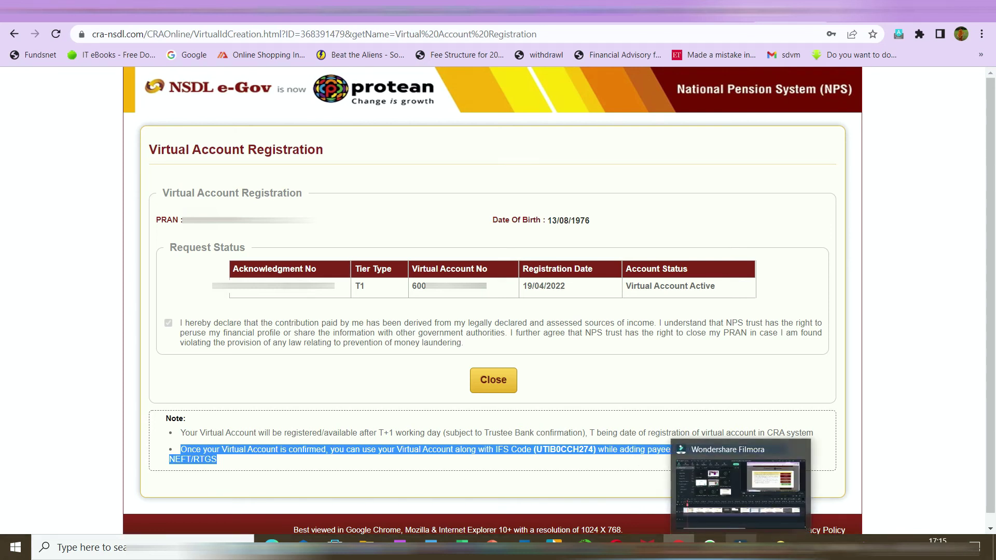
pyautogui.click(626, 373)
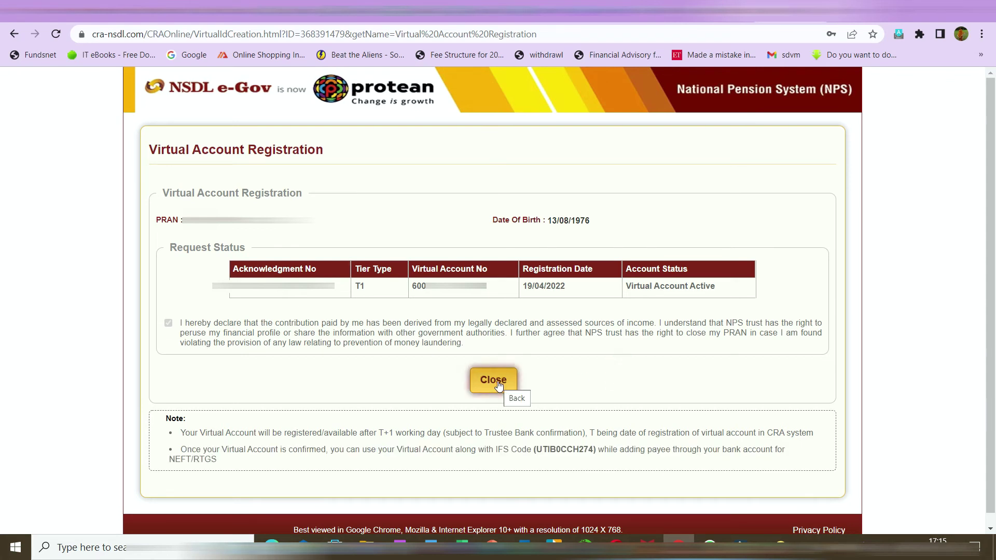